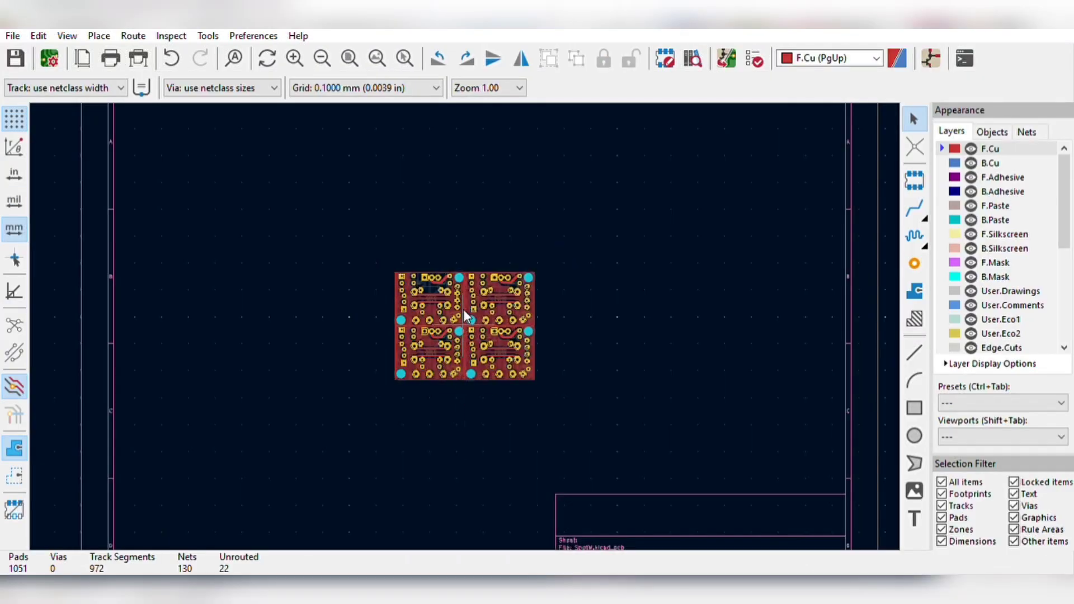
pyautogui.scroll(3, 465, 316)
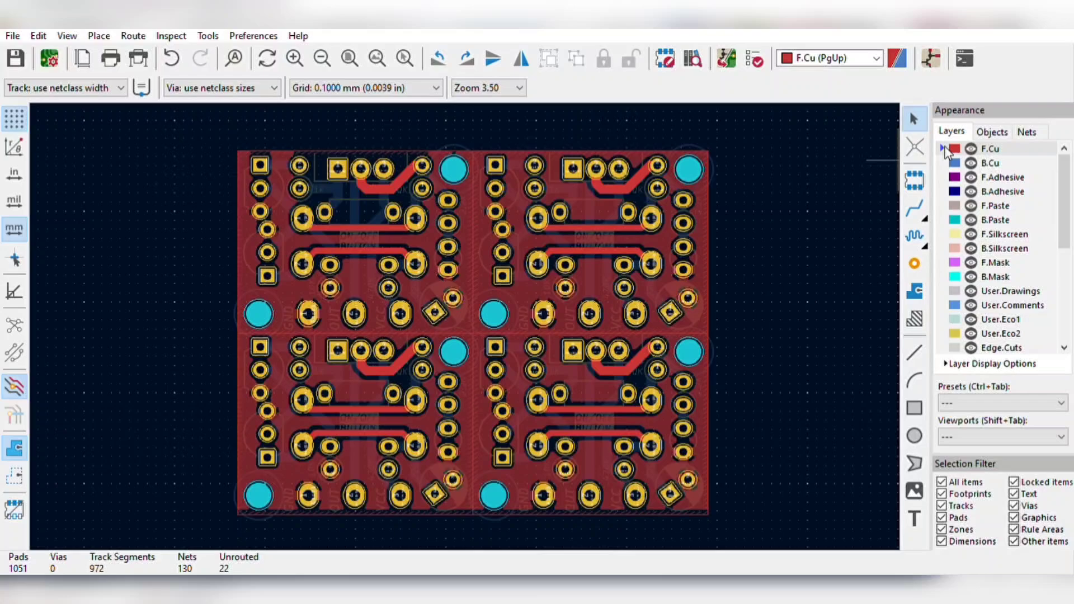
# Review the B.Cu and F.Silkscreen layers and 3D model, then select the JLCPCB link
pyautogui.click(988, 163)
pyautogui.click(958, 234)
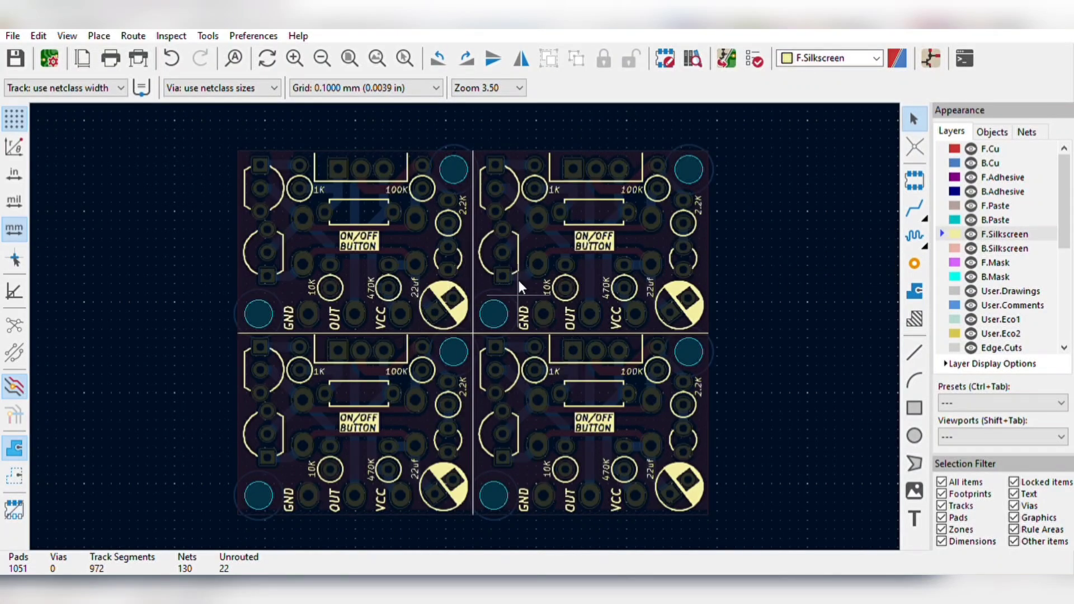
pyautogui.hotkey('alt', '3')
pyautogui.scroll(2, 545, 288)
pyautogui.moveTo(545, 288)
pyautogui.mouseDown()
pyautogui.moveTo(594, 239)
pyautogui.moveTo(608, 417)
pyautogui.moveTo(478, 404)
pyautogui.moveTo(113, 263)
pyautogui.moveTo(492, 267)
pyautogui.moveTo(241, 414)
pyautogui.moveTo(296, 417)
pyautogui.moveTo(104, 188)
pyautogui.moveTo(405, 202)
pyautogui.moveTo(153, 355)
pyautogui.moveTo(404, 344)
pyautogui.mouseUp()
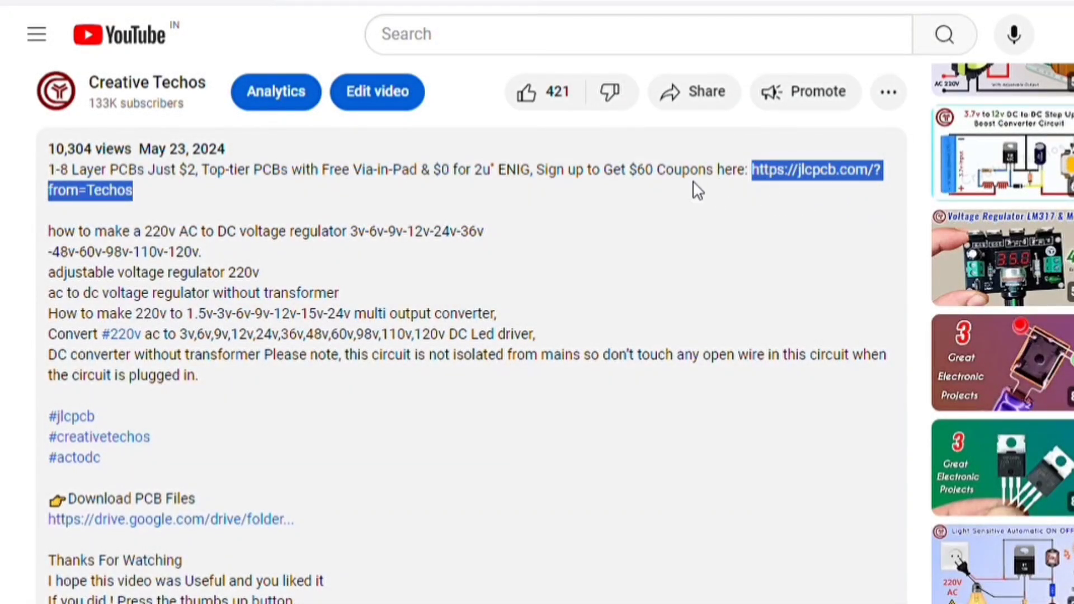
pyautogui.moveTo(713, 172); pyautogui.dragTo(566, 176)
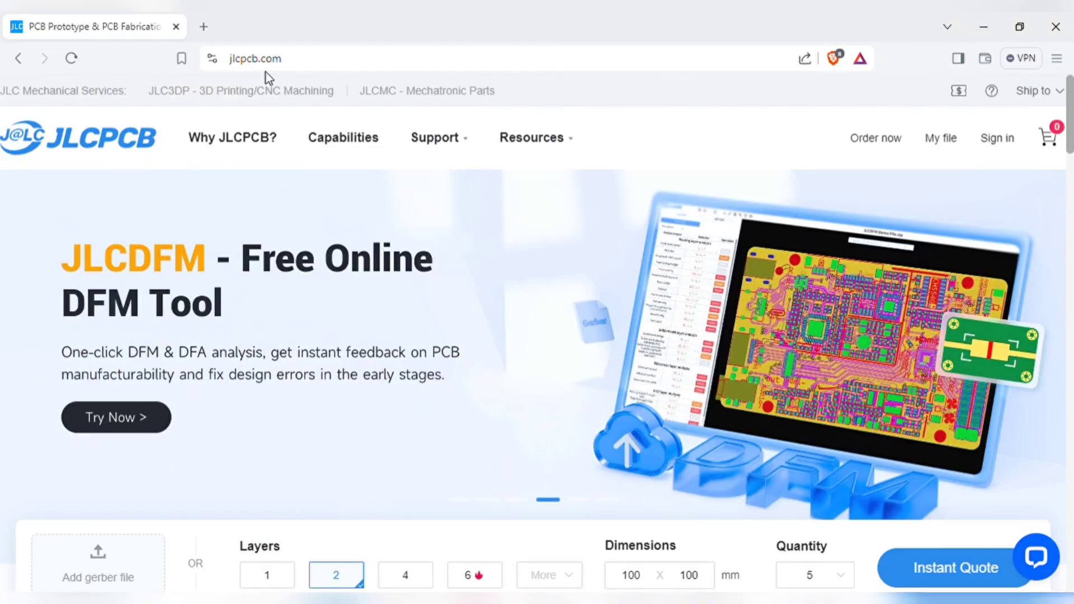
pyautogui.scroll(-5, 259, 120)
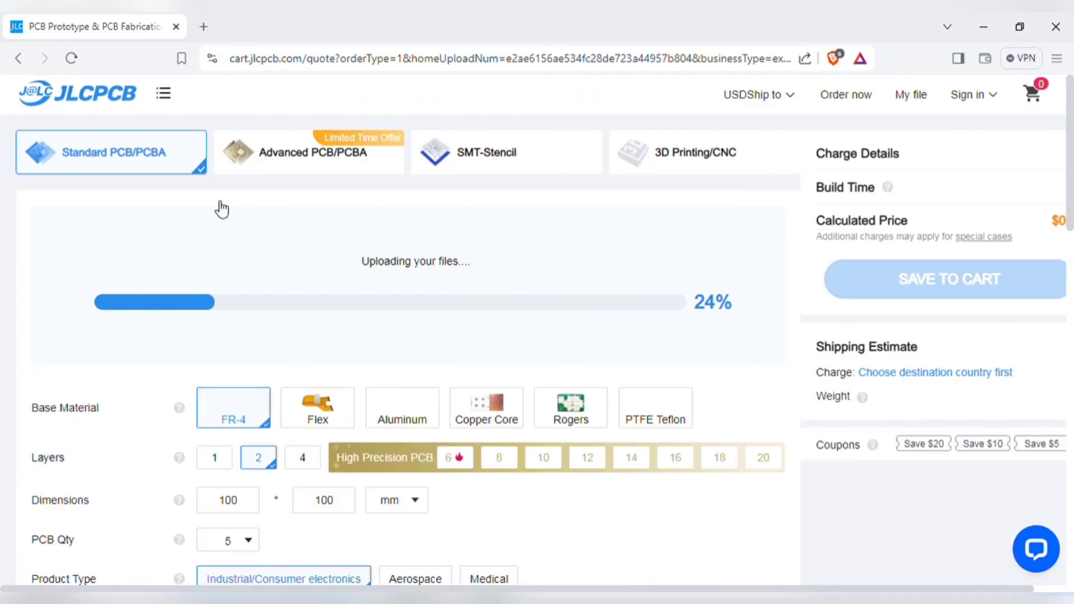
pyautogui.scroll(-5, 432, 271)
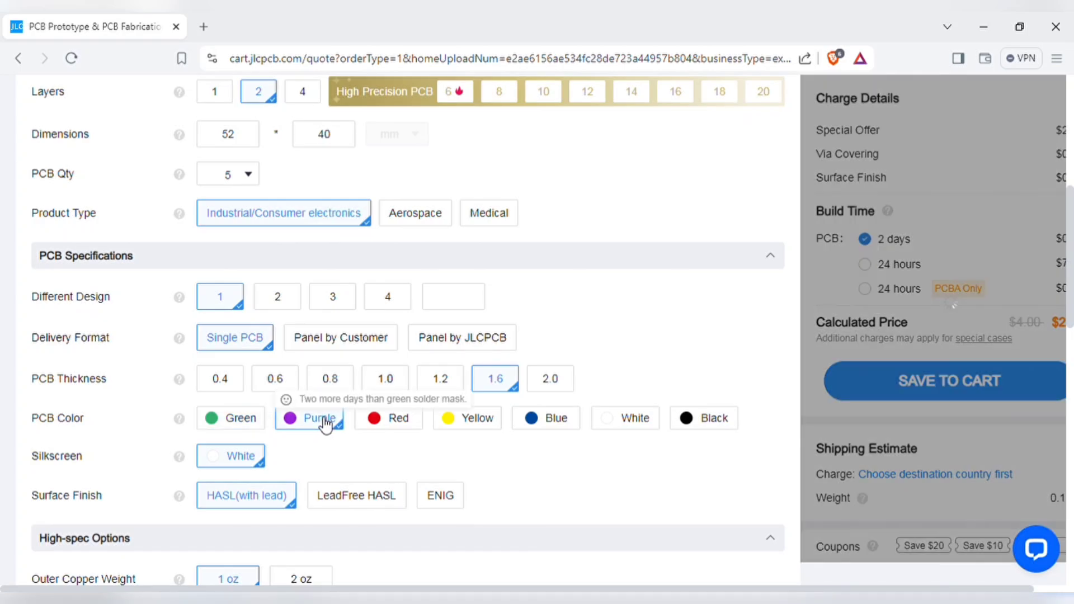
pyautogui.scroll(5, 336, 294)
pyautogui.scroll(-4, 336, 293)
# Try red, then settle on black solder mask for the 2-layer 52 × 40 mm board
pyautogui.click(398, 286)
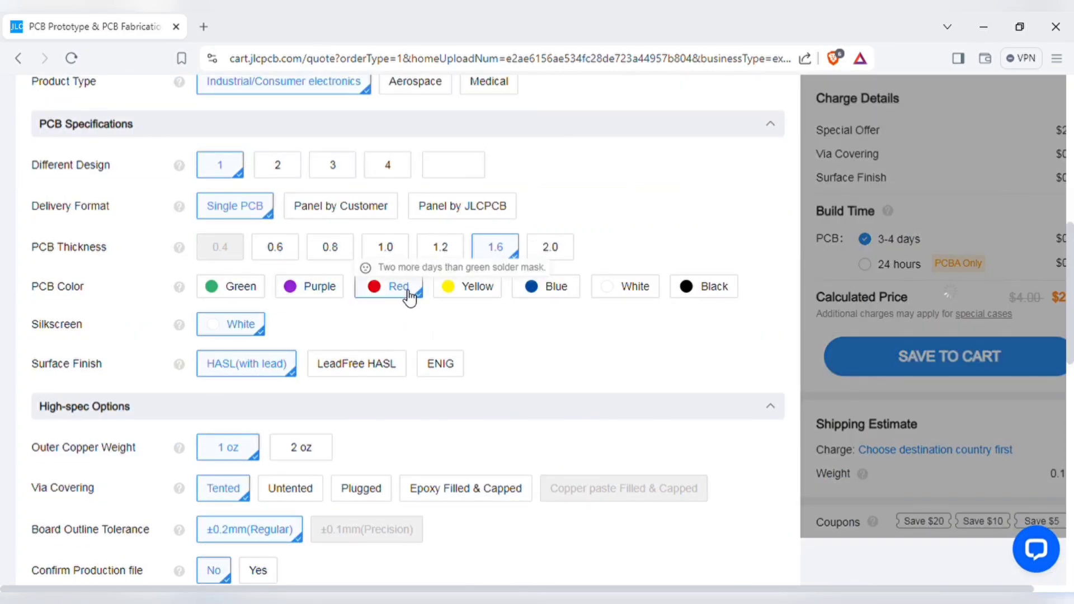
pyautogui.scroll(5, 409, 293)
pyautogui.scroll(-2, 453, 289)
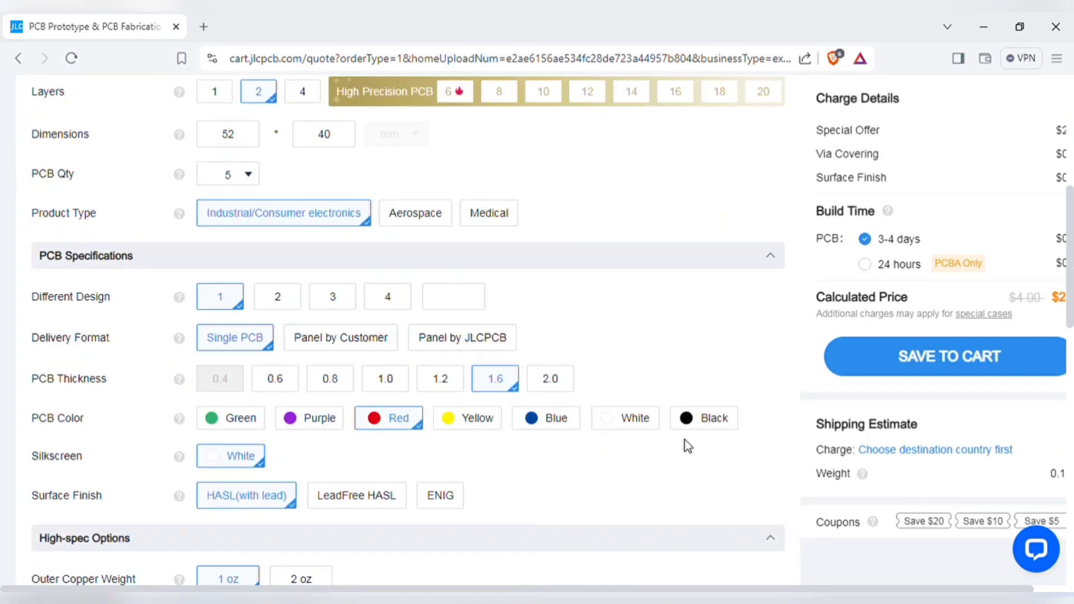
pyautogui.click(707, 419)
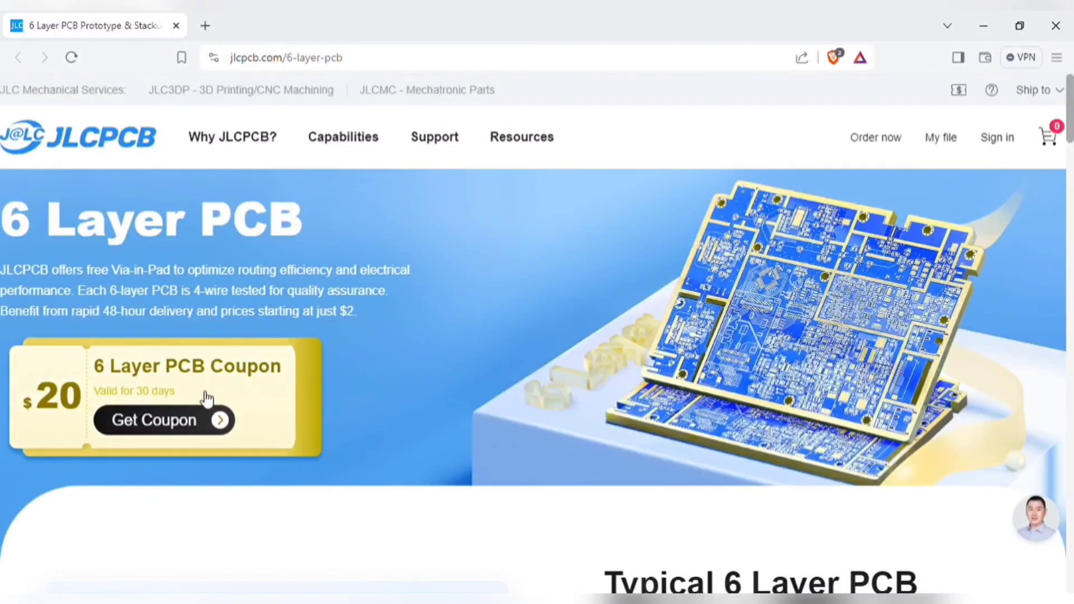
pyautogui.scroll(-5, 183, 404)
pyautogui.scroll(-2, 183, 404)
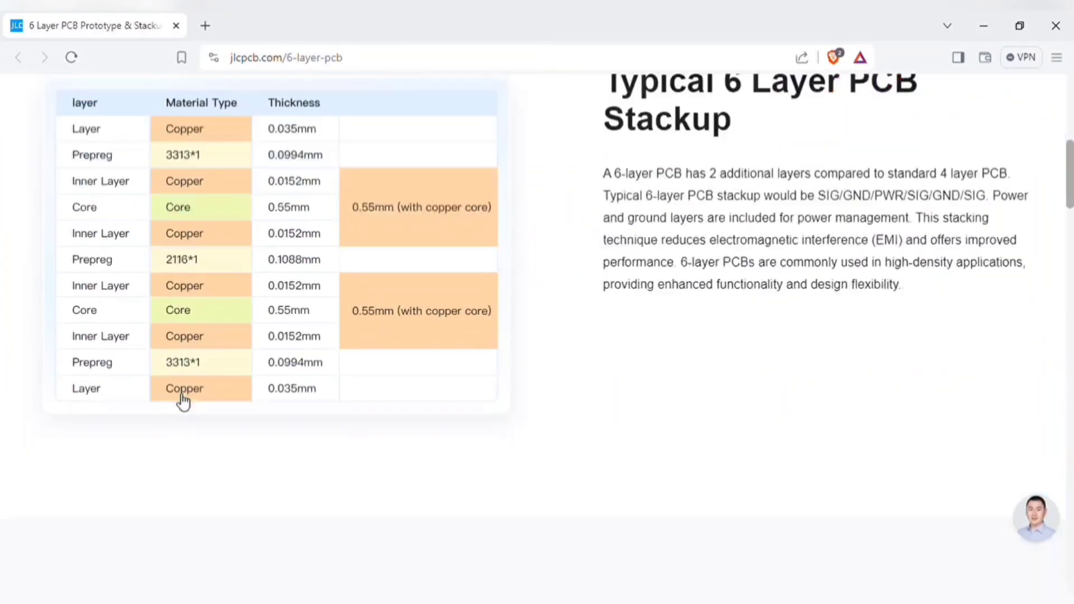
pyautogui.scroll(-6, 183, 402)
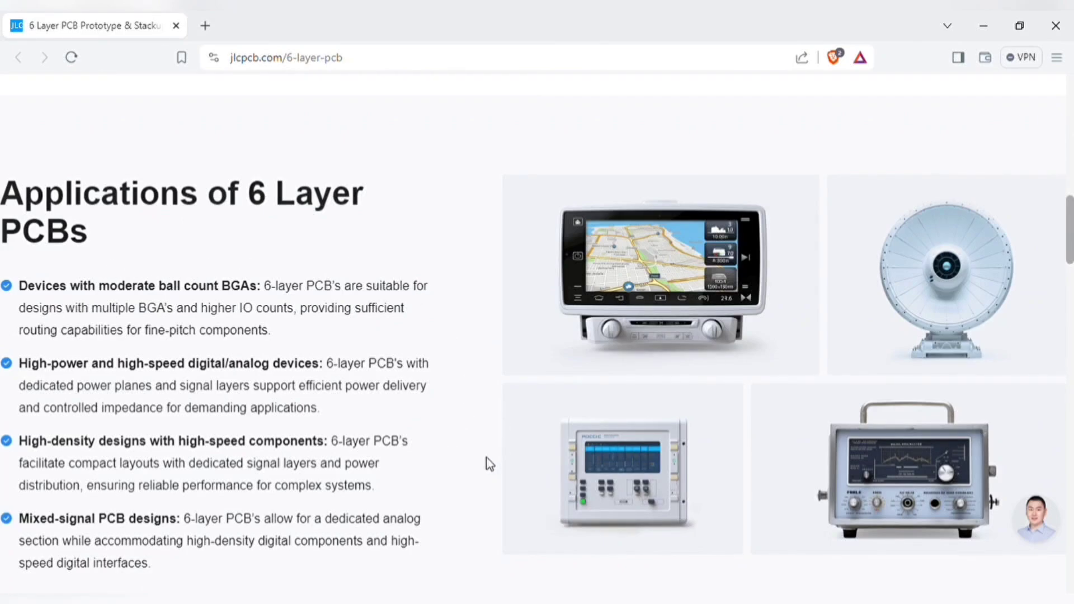
pyautogui.scroll(-4, 473, 424)
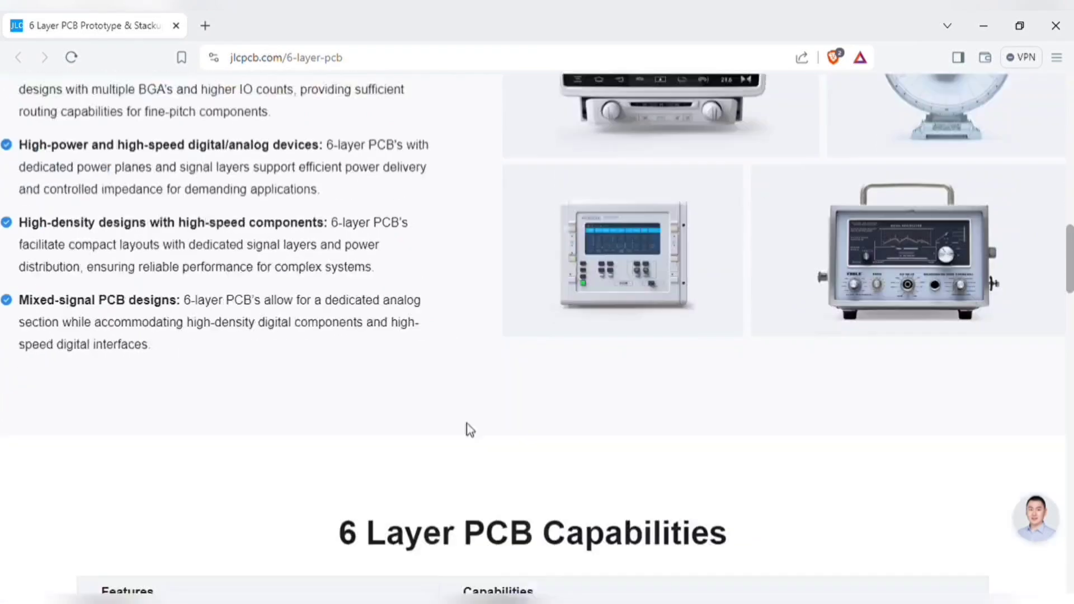
pyautogui.scroll(-5, 315, 438)
pyautogui.scroll(-4, 316, 437)
pyautogui.scroll(-4, 316, 437)
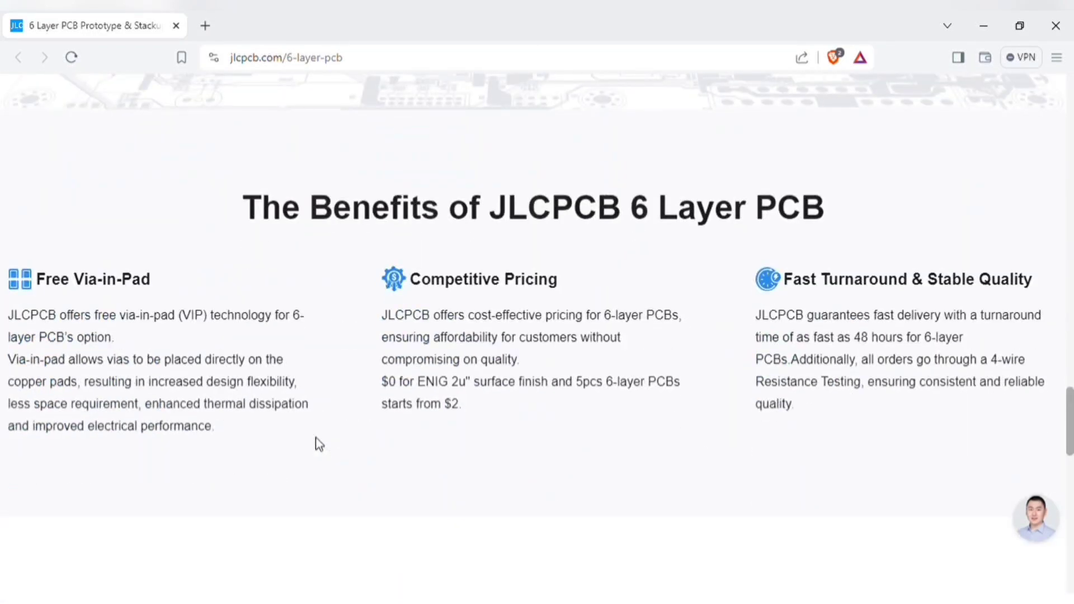